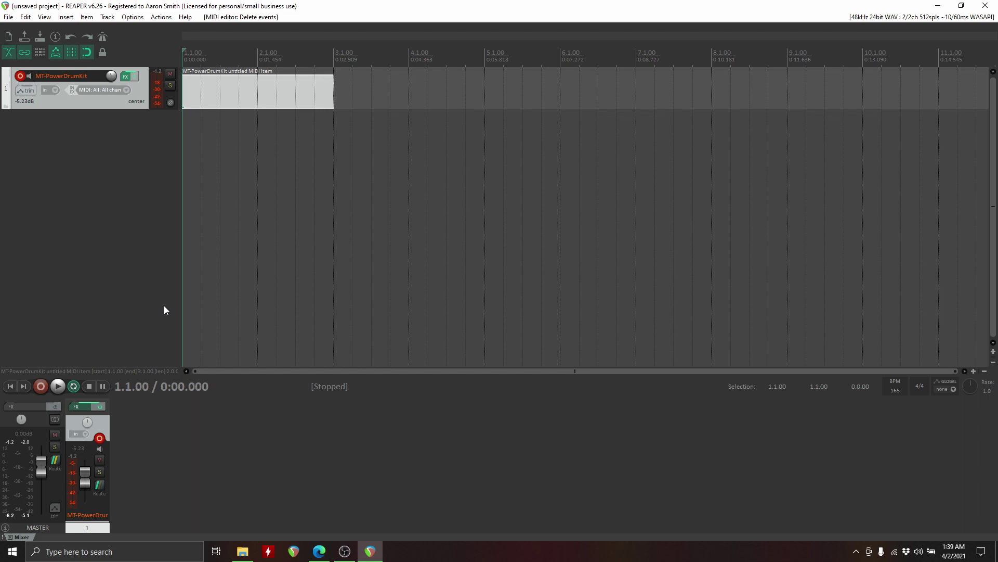
# In Edge, check the REAPER Stash drum toolbar download, then show the MT Power Drum Kit 2 homepage
pyautogui.click(319, 551)
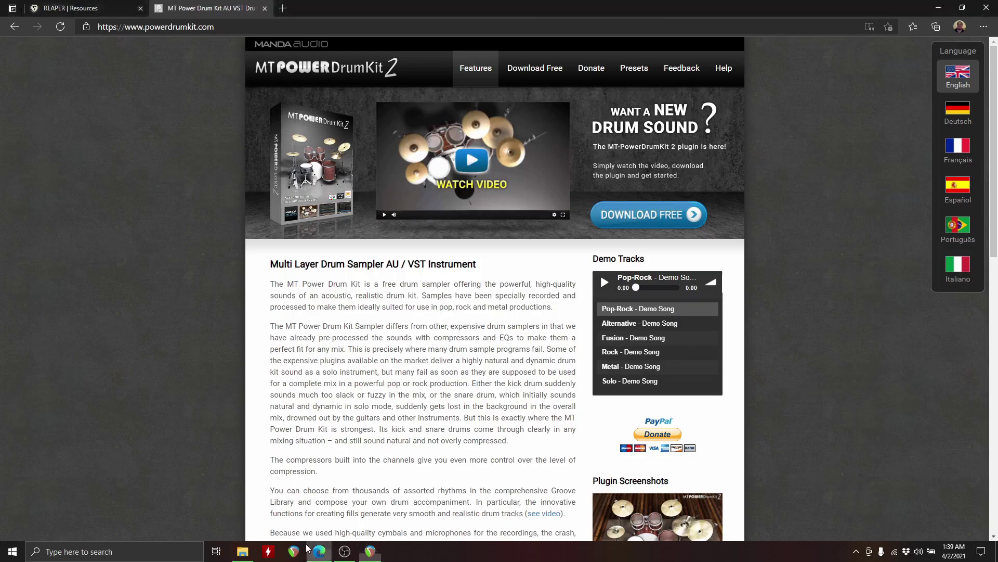
pyautogui.click(126, 6)
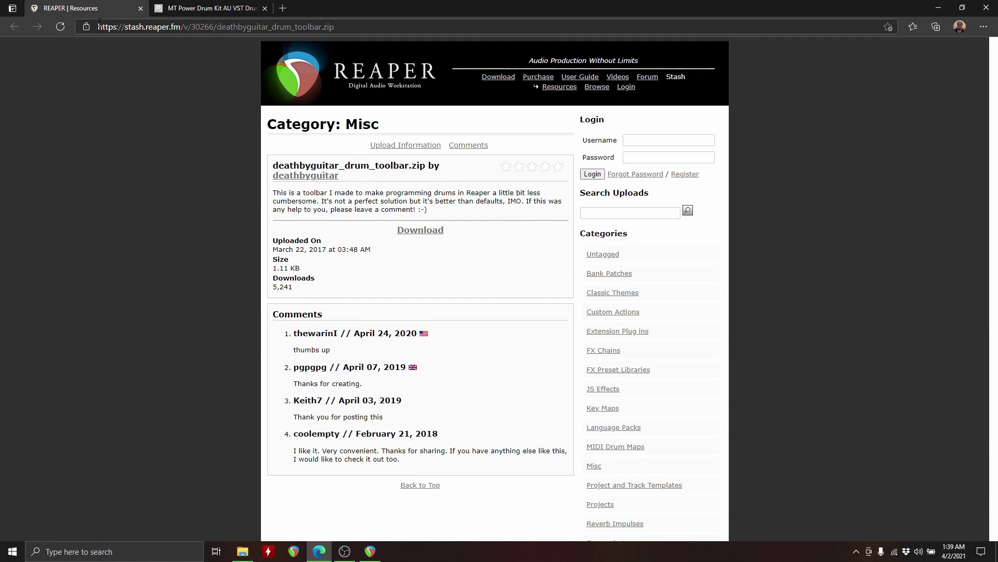
pyautogui.click(196, 8)
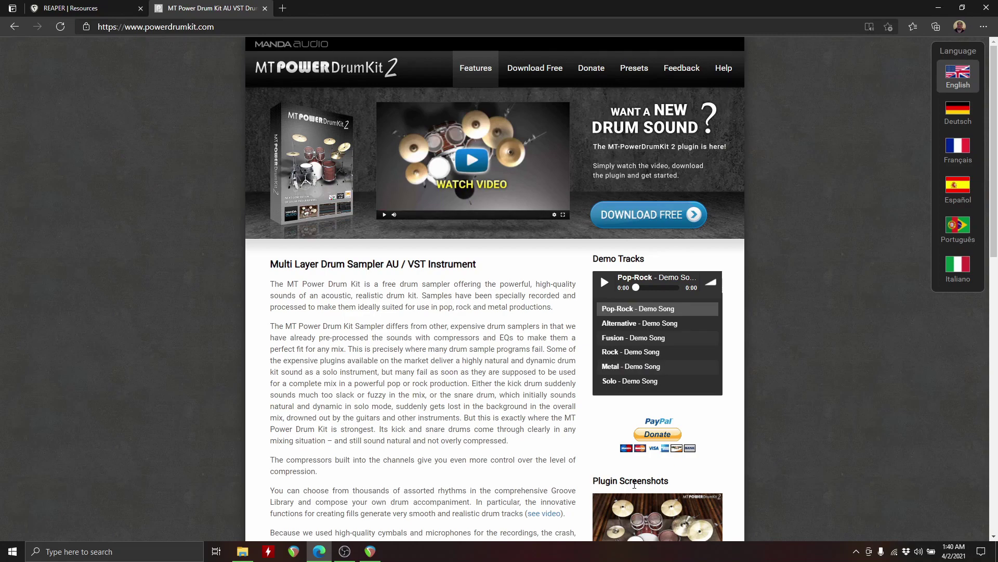
# Open the MIDI item in the editor and import DBG Midi Toolbar.ReaperMenu as its toolbar
pyautogui.click(371, 551)
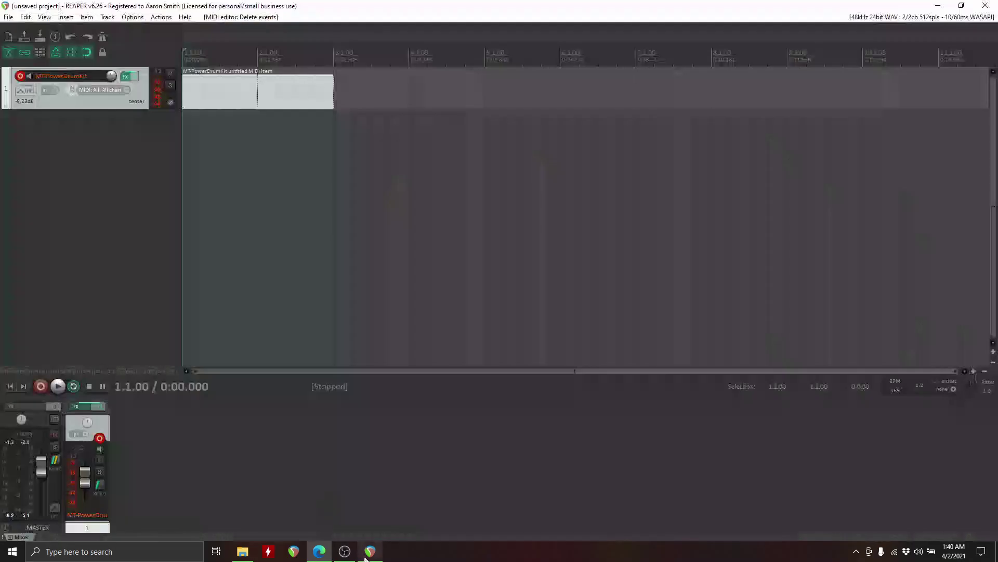
pyautogui.doubleClick(214, 96)
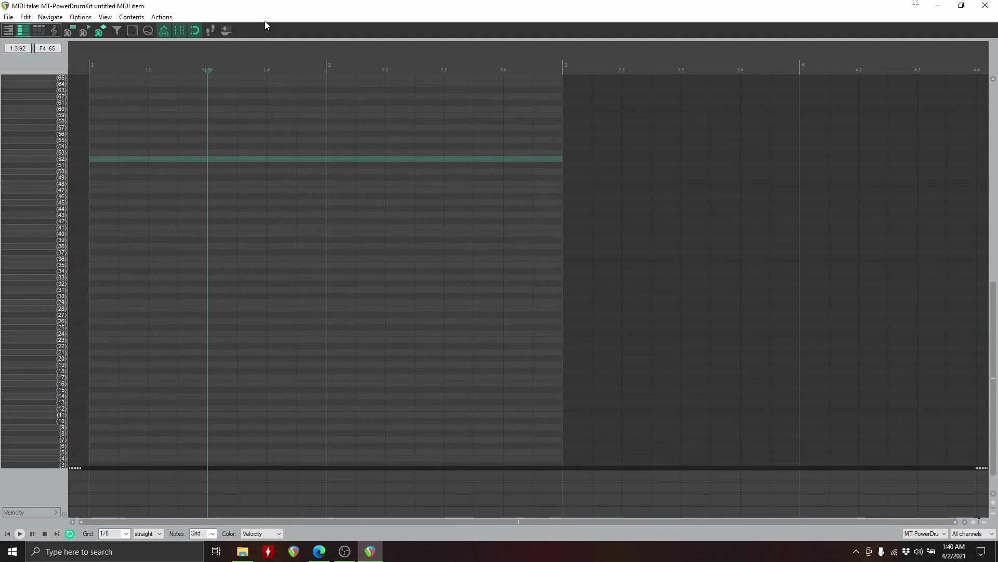
pyautogui.rightClick(270, 27)
pyautogui.click(276, 72)
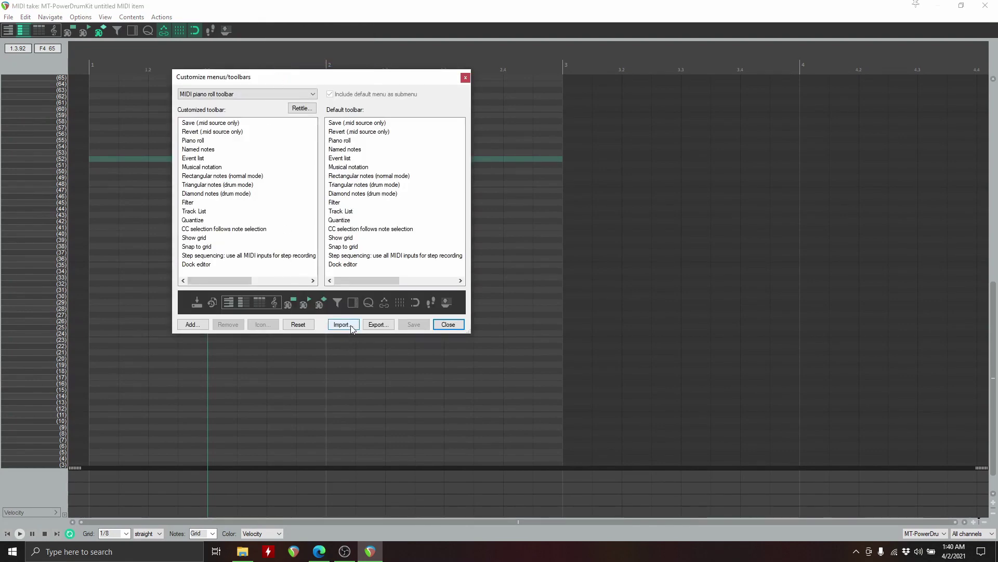
pyautogui.click(351, 325)
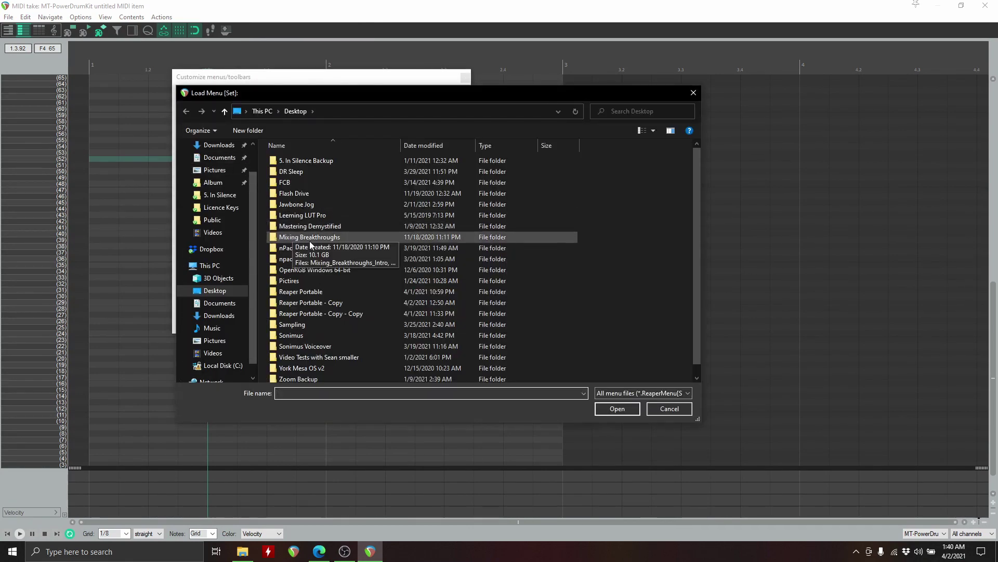
pyautogui.scroll(-1, 312, 240)
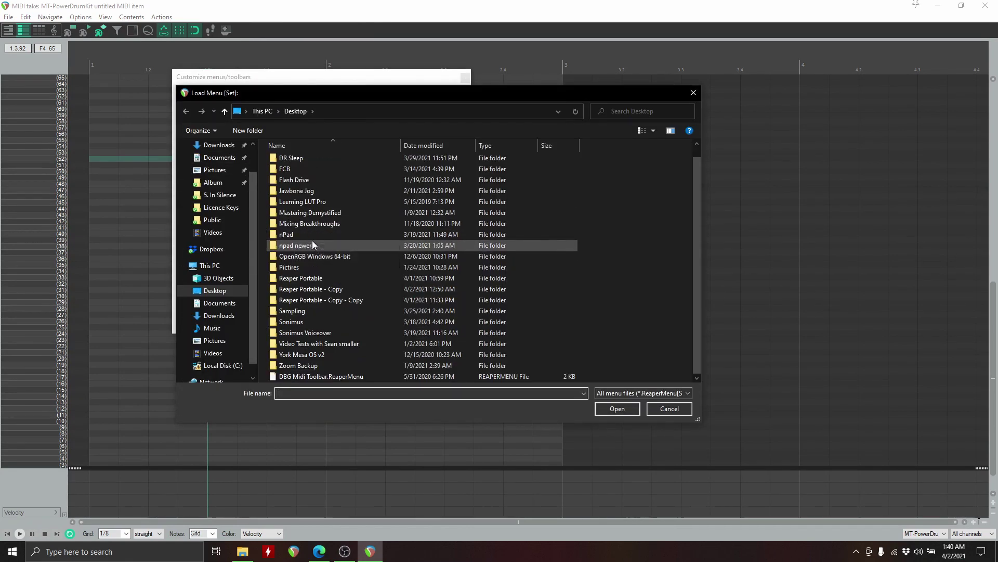
pyautogui.doubleClick(320, 376)
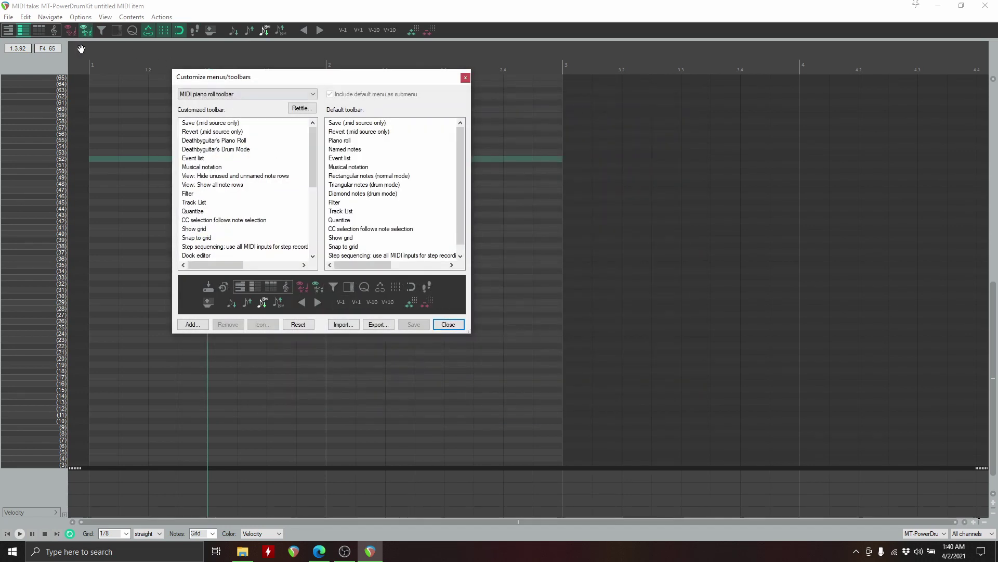
# Import the DBG Custom actions key map into the MIDI action list, then toggle the custom view buttons
pyautogui.click(448, 324)
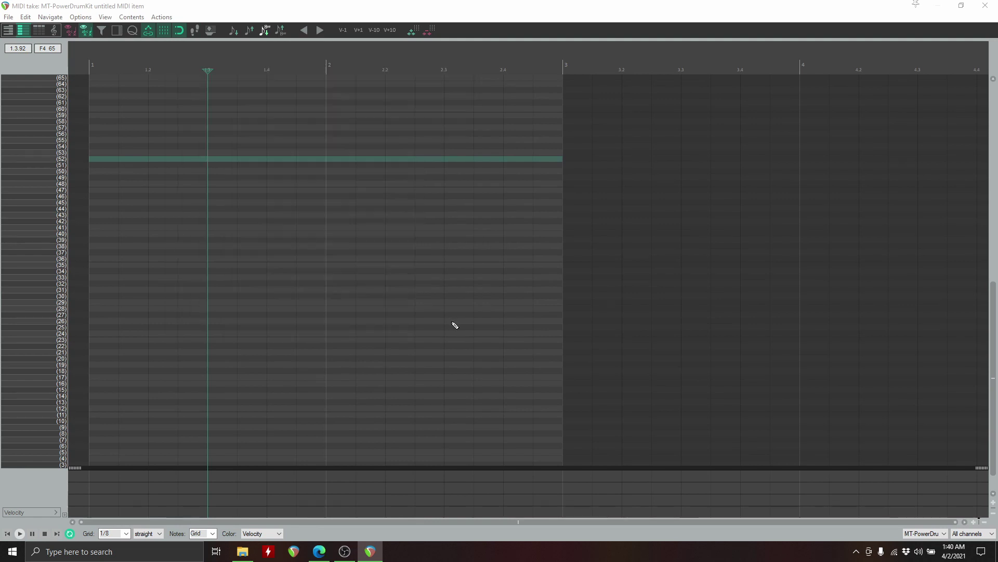
pyautogui.click(161, 17)
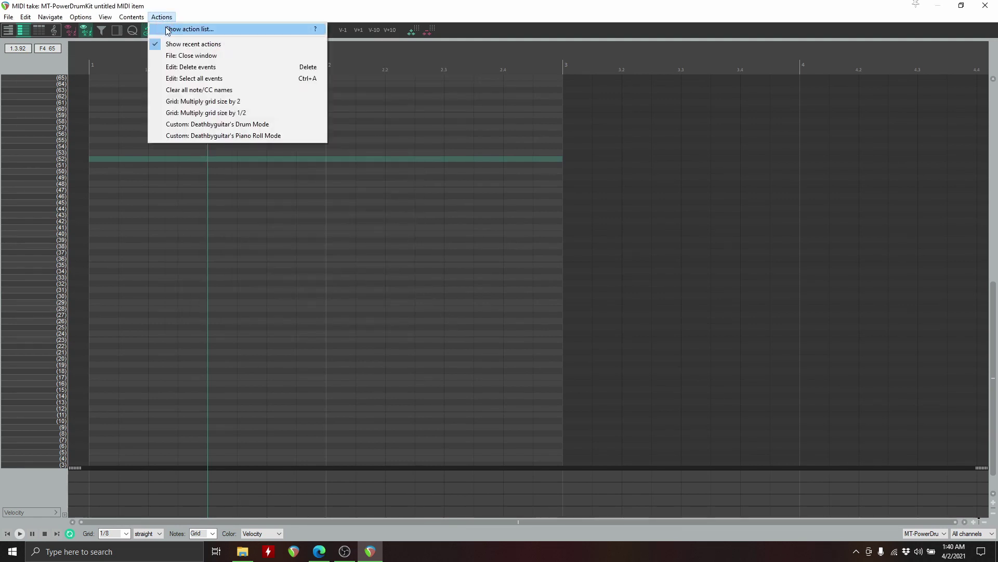
pyautogui.click(168, 29)
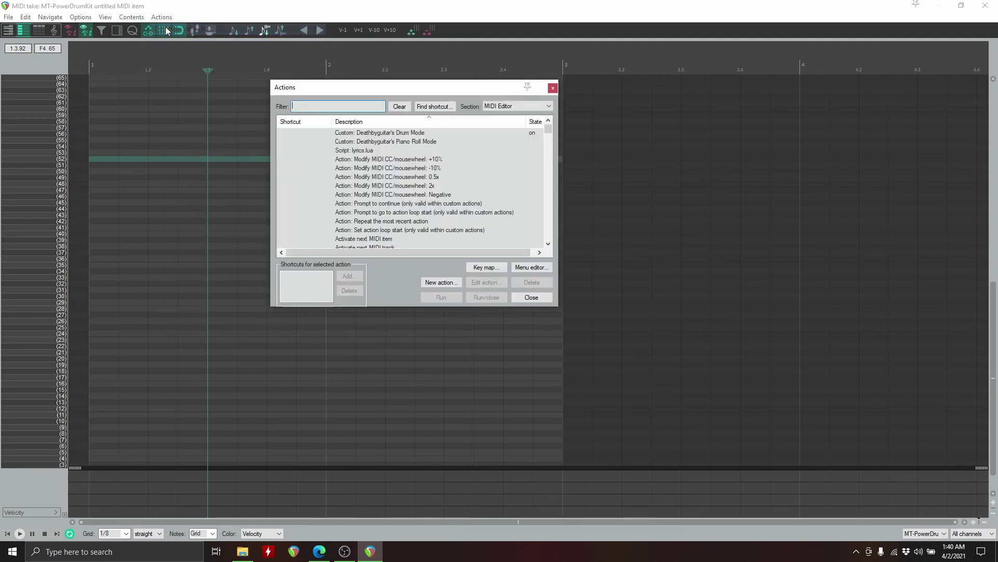
pyautogui.click(481, 269)
pyautogui.click(485, 281)
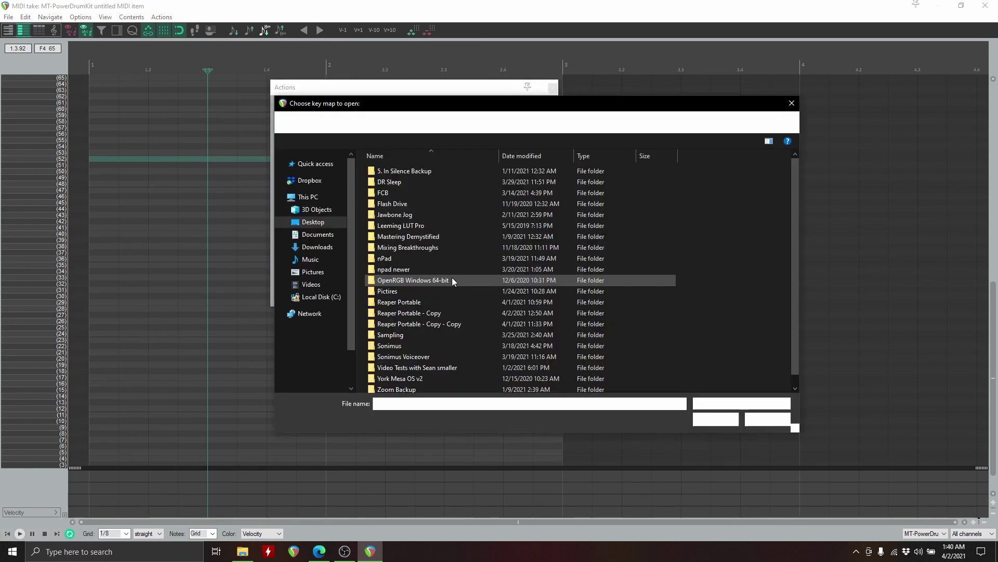
pyautogui.doubleClick(421, 386)
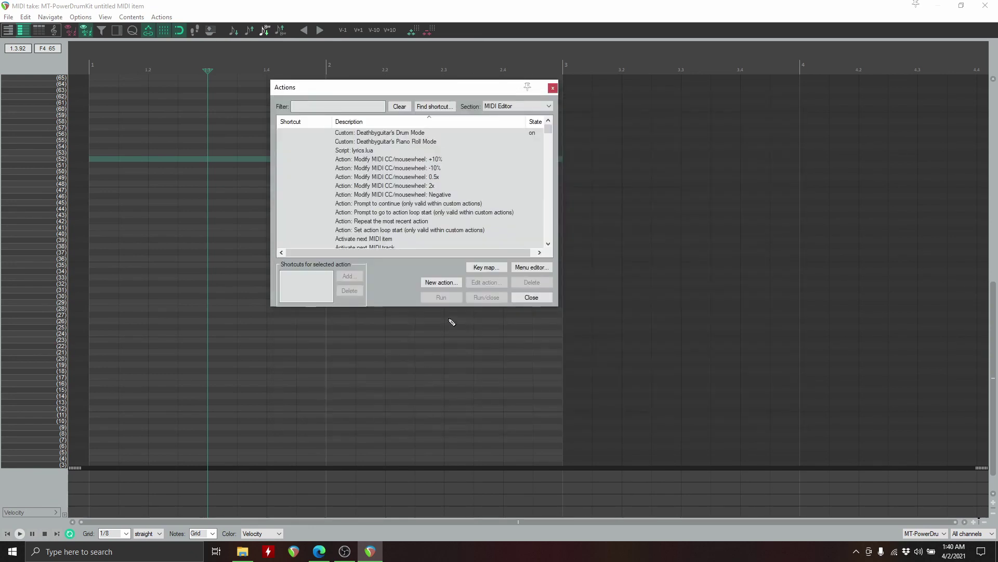
pyautogui.click(520, 305)
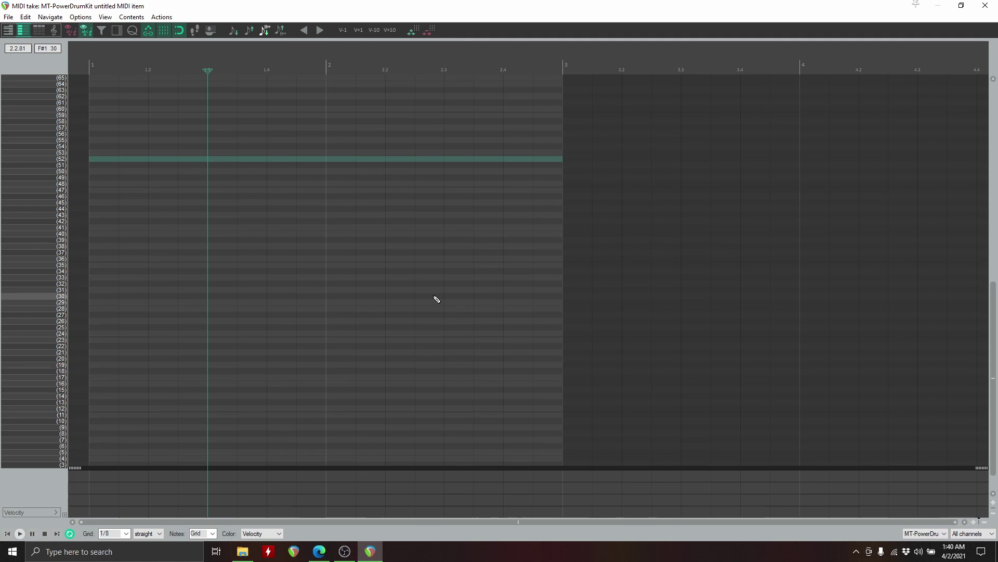
pyautogui.click(8, 32)
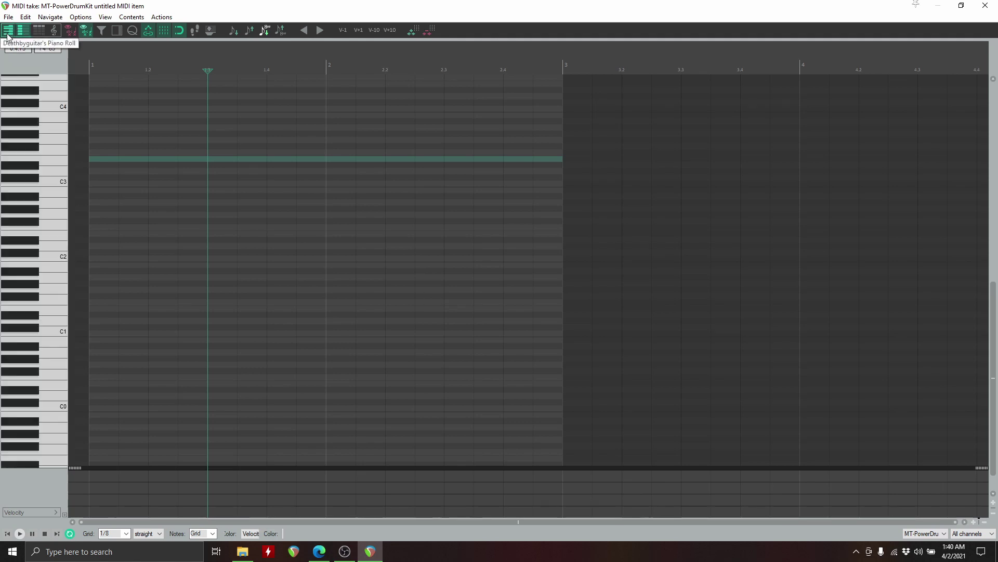
pyautogui.click(23, 30)
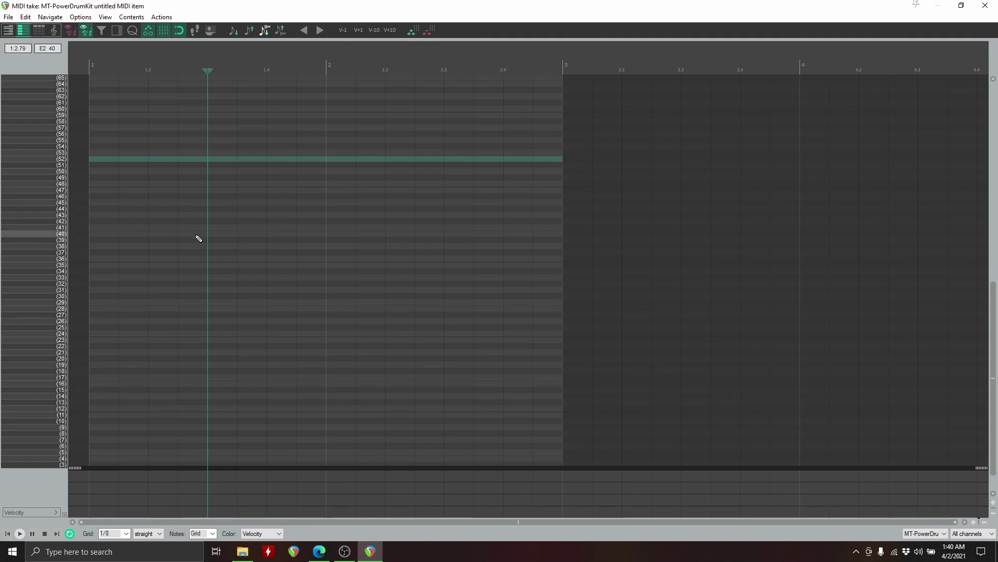
# Load MT-PowerDrumKit 2 Drum Map.txt as the note names and return to the item start
pyautogui.click(9, 17)
pyautogui.moveTo(28, 82)
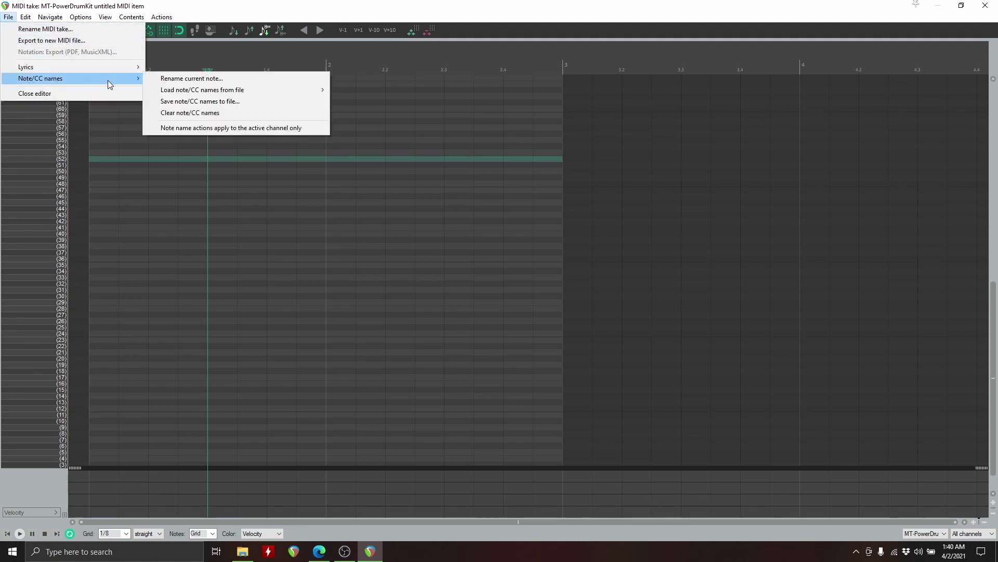
pyautogui.moveTo(275, 95)
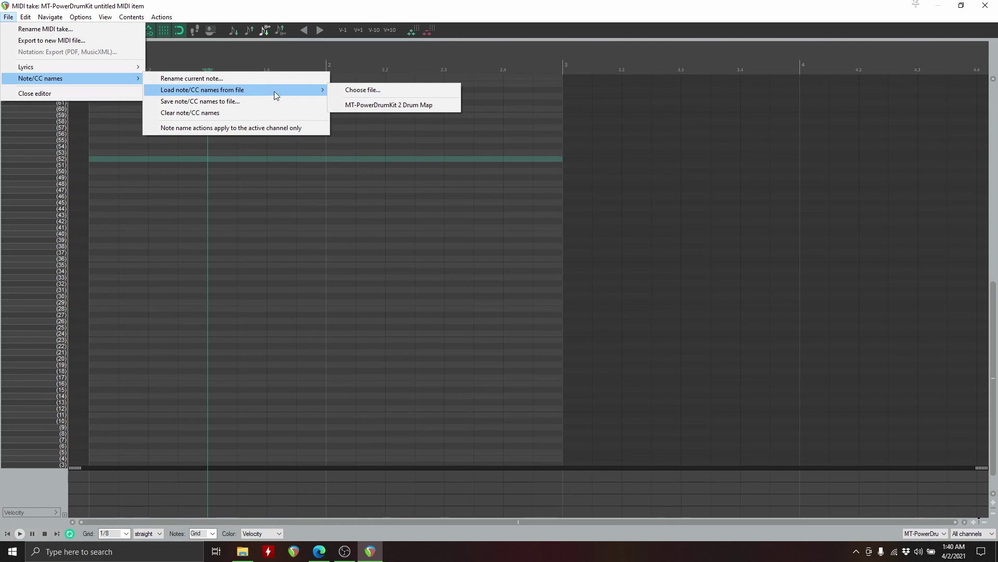
pyautogui.click(358, 90)
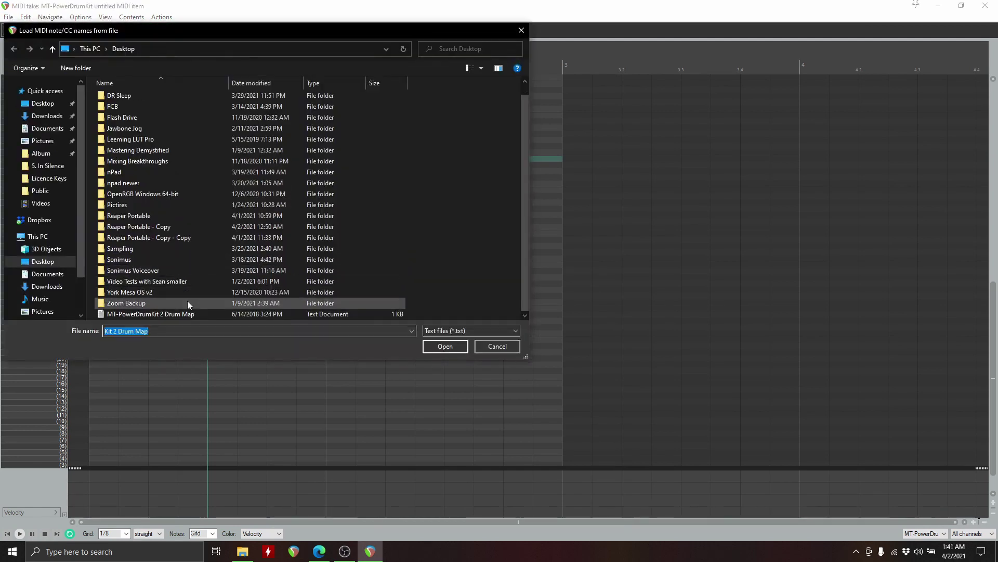
pyautogui.doubleClick(101, 314)
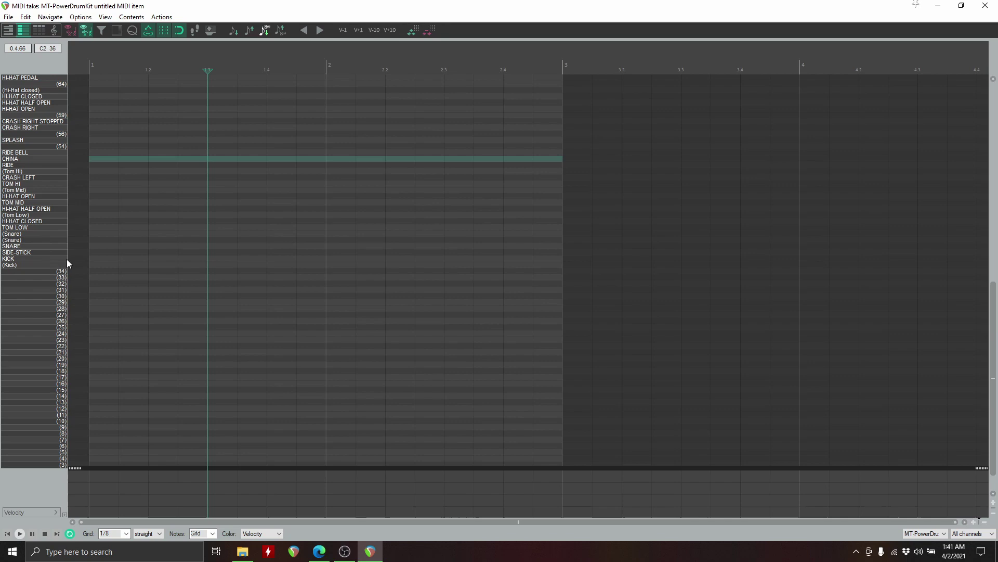
pyautogui.press('Home')
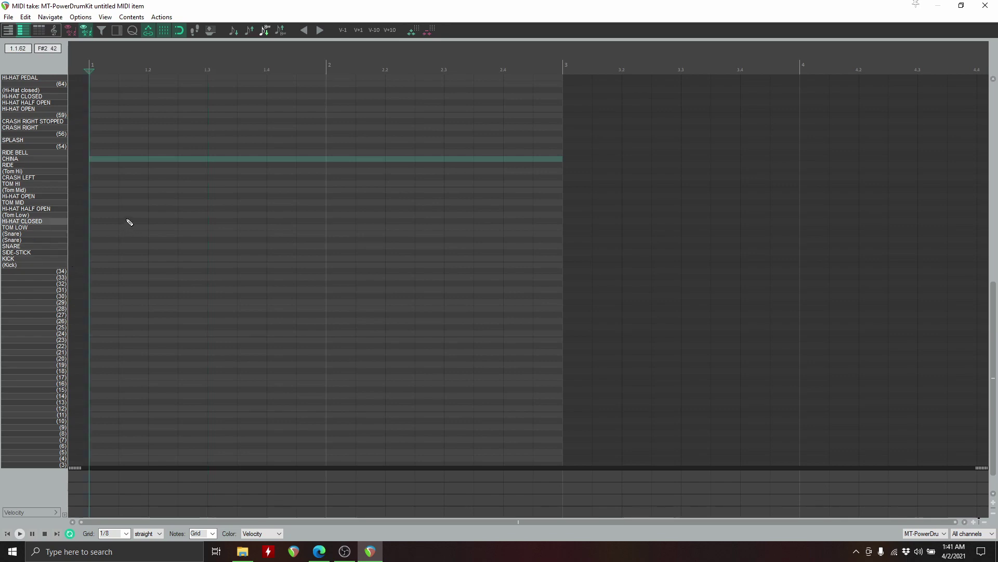
# Add a kick on 1.1 and closed hi-hats on every beat of both bars
pyautogui.click(94, 259)
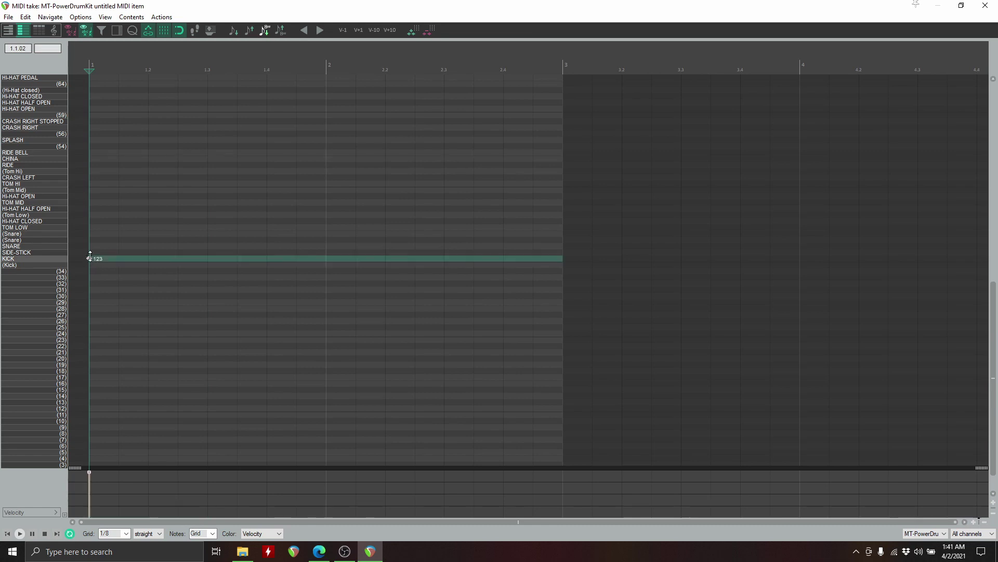
pyautogui.click(94, 224)
pyautogui.click(150, 221)
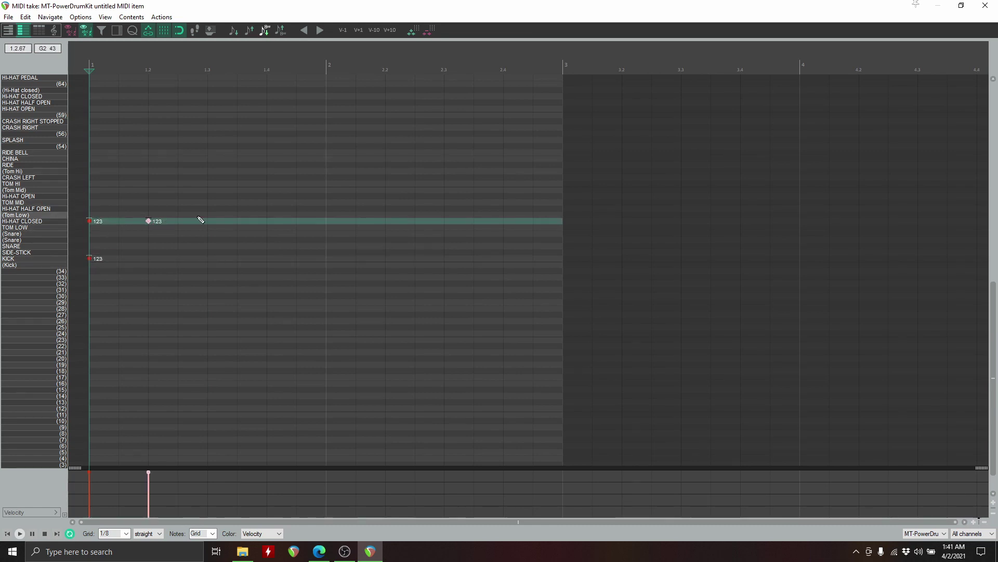
pyautogui.click(209, 221)
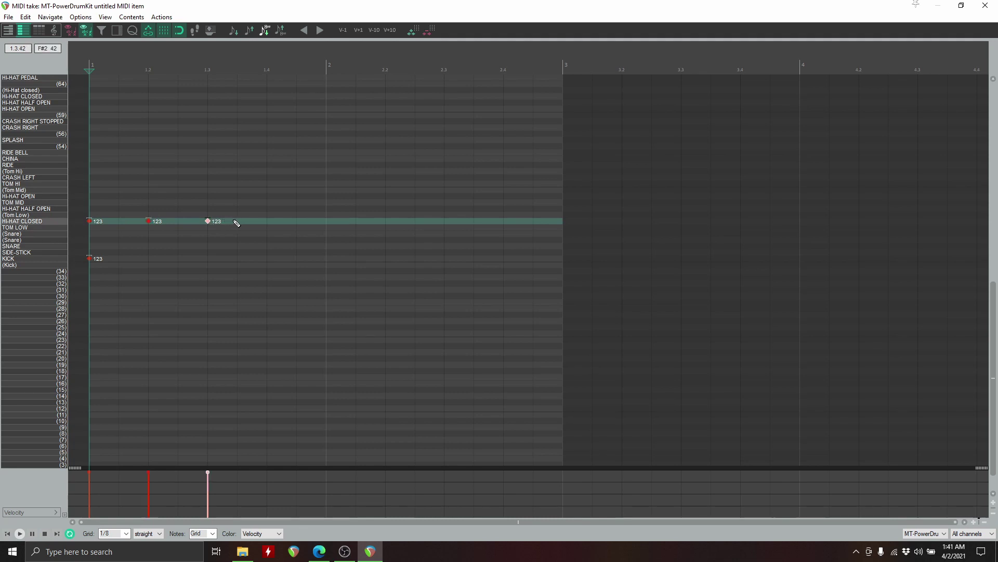
pyautogui.click(268, 222)
pyautogui.click(327, 222)
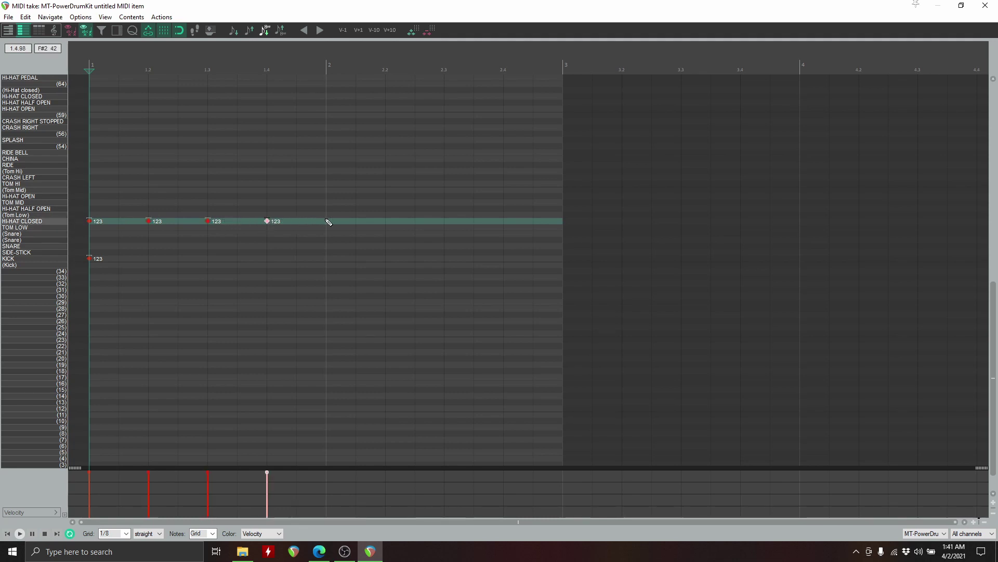
pyautogui.click(388, 223)
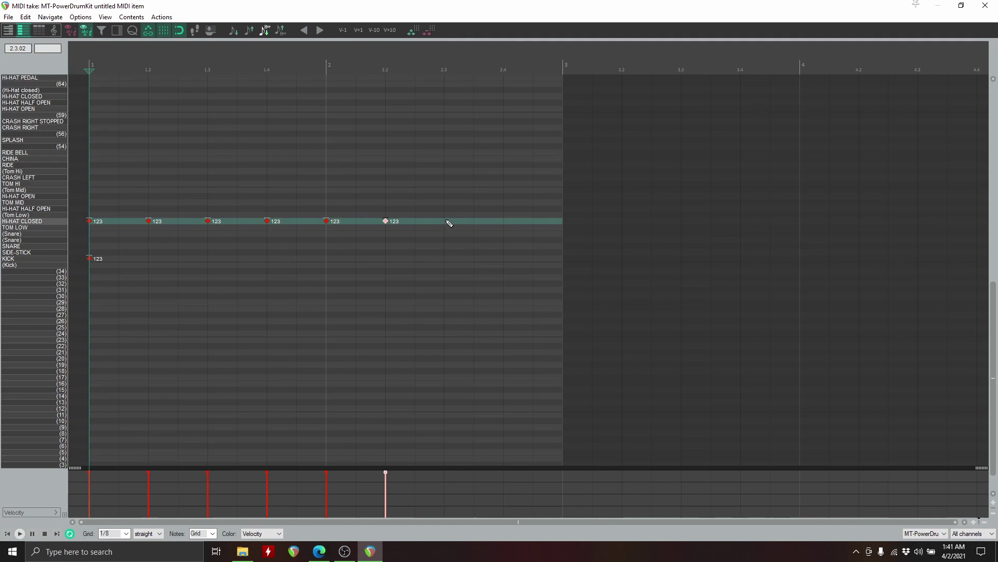
pyautogui.click(446, 224)
pyautogui.click(505, 223)
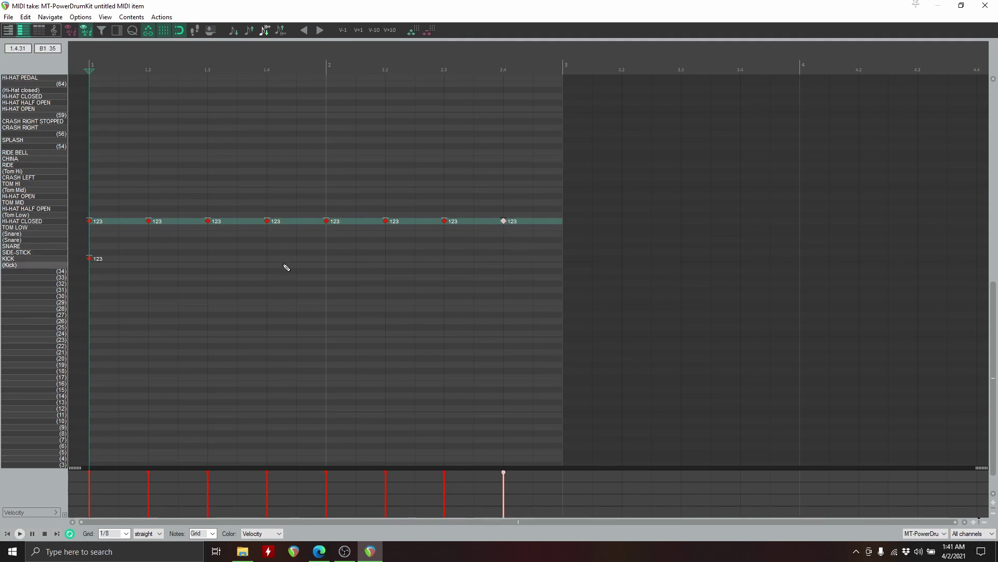
# Add snares at 1.3 and 2.3, kicks at 1.2, 1.4, 1.4.50, 2.1, 2.1.50, 2.2.50, 2.3.50, then play the beat
pyautogui.click(207, 246)
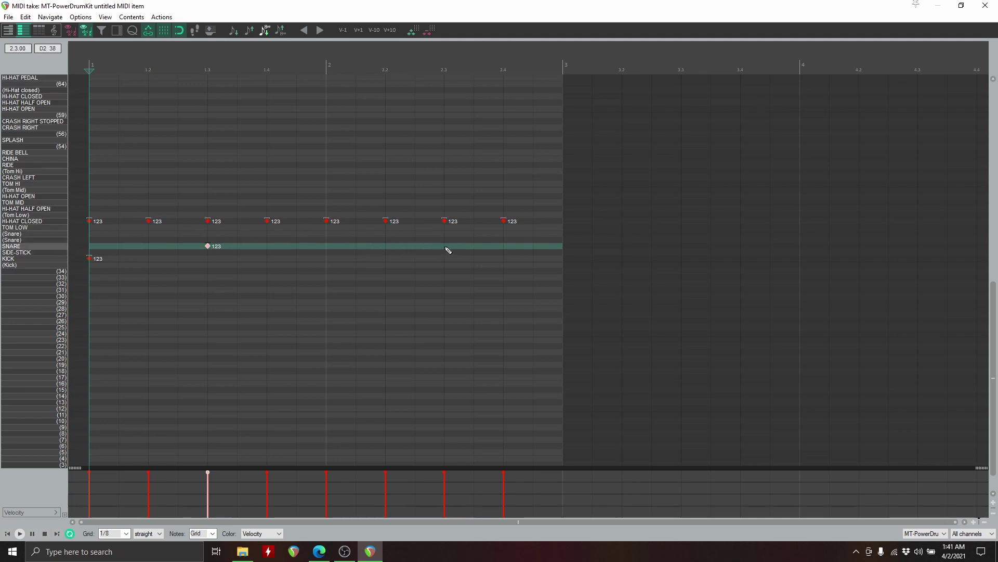
pyautogui.click(445, 247)
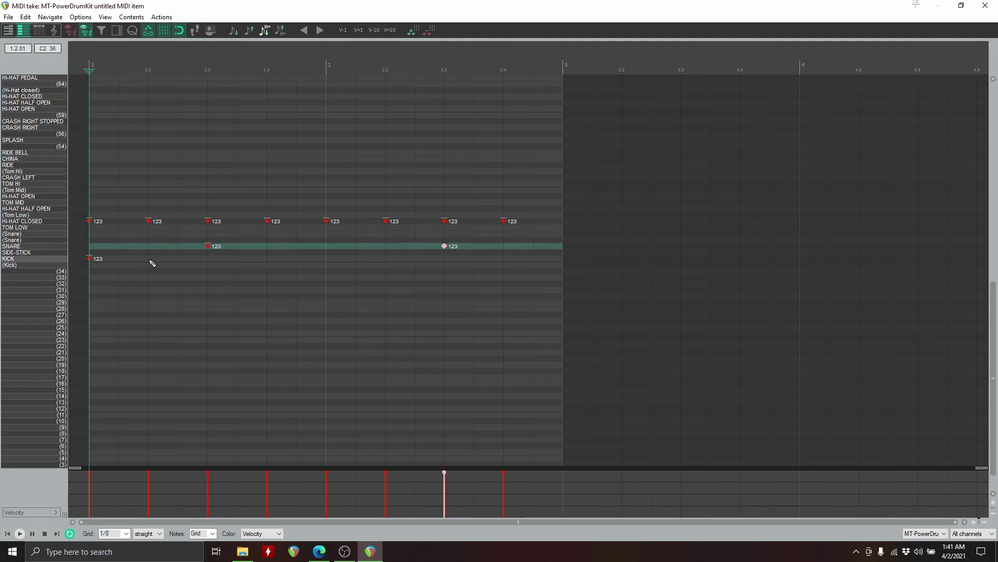
pyautogui.click(151, 260)
pyautogui.click(268, 260)
pyautogui.click(297, 259)
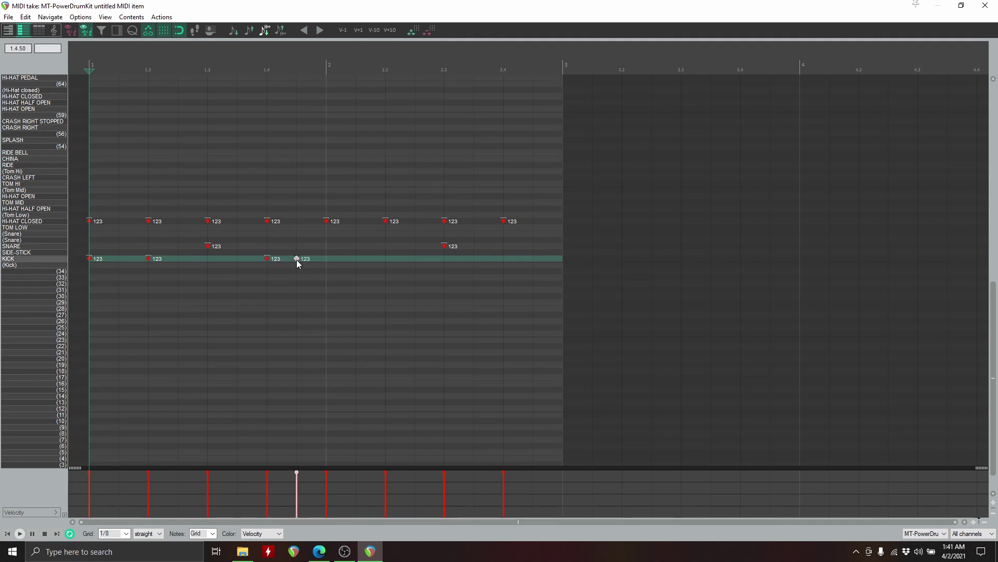
pyautogui.click(327, 259)
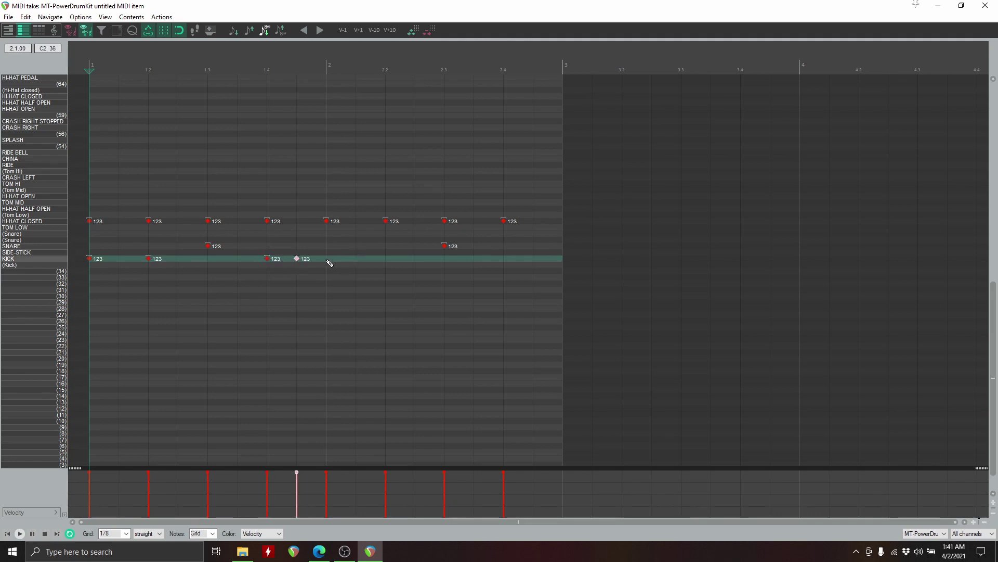
pyautogui.click(358, 260)
pyautogui.click(475, 260)
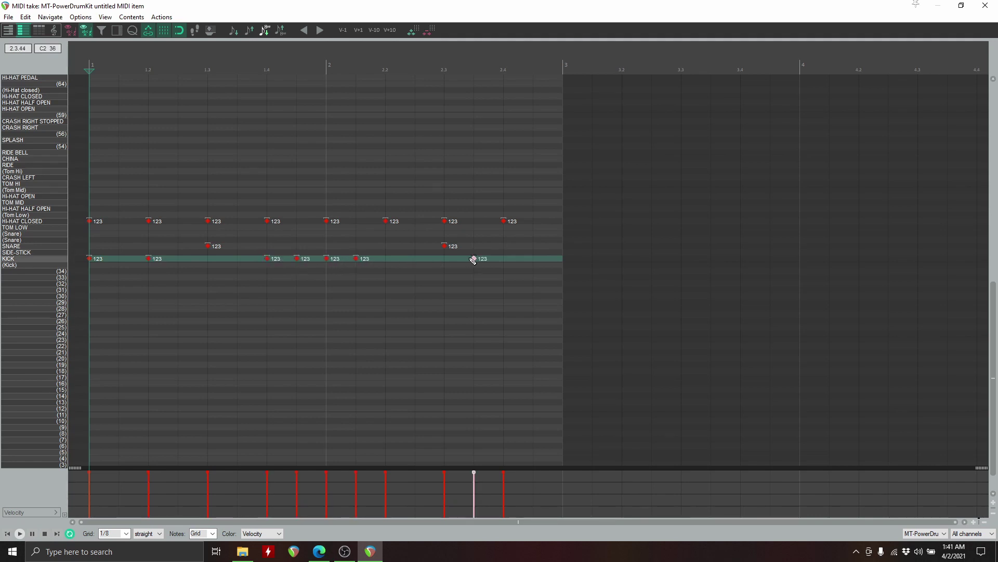
pyautogui.click(415, 258)
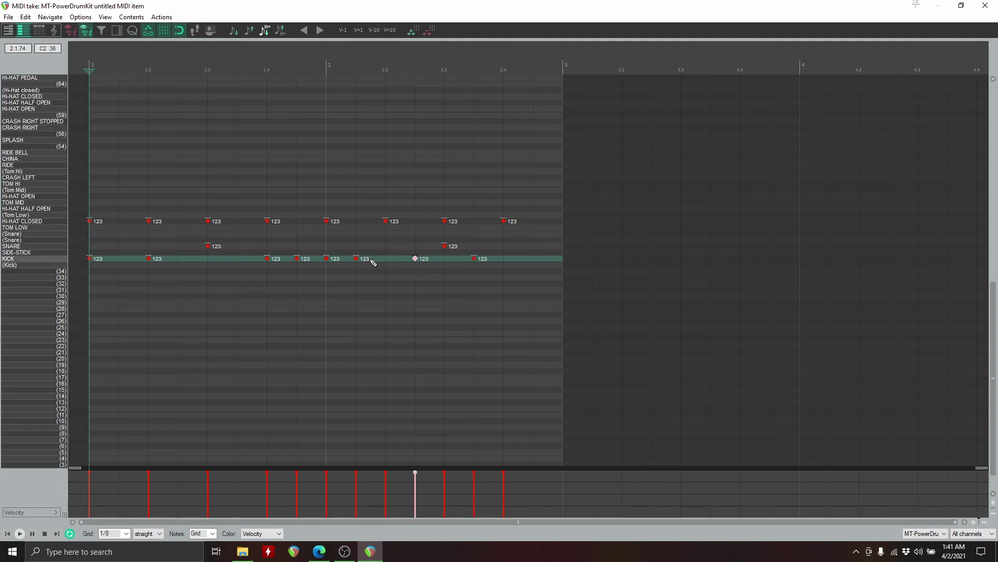
pyautogui.press('space')
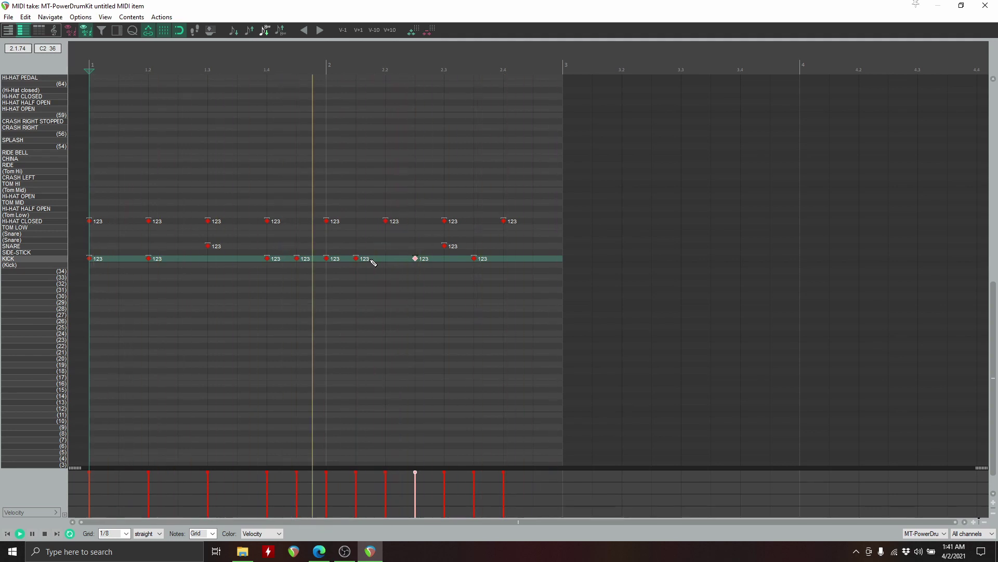
pyautogui.press('space')
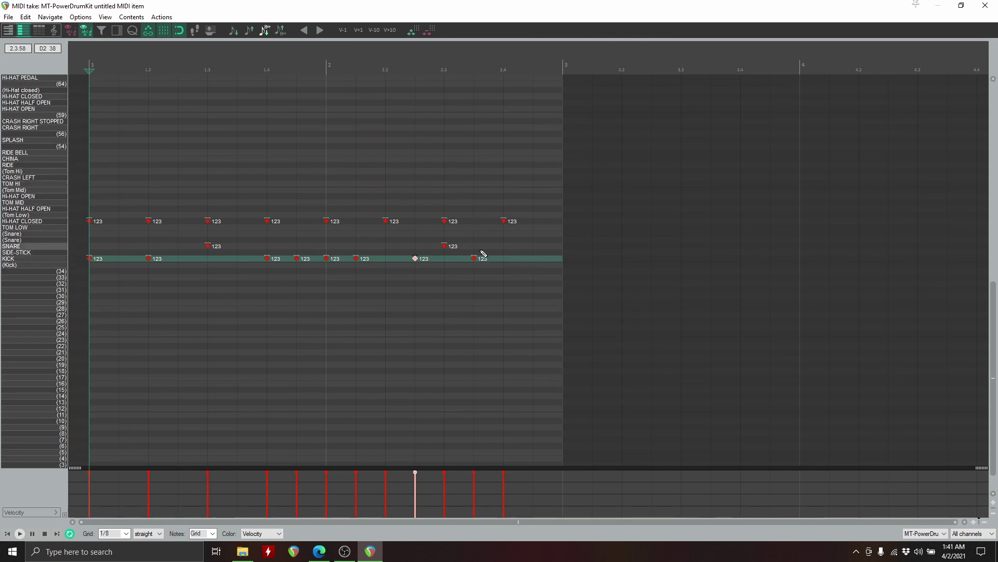
# Select all notes of the beat and raise their velocity to 127
pyautogui.moveTo(549, 215); pyautogui.dragTo(76, 275)
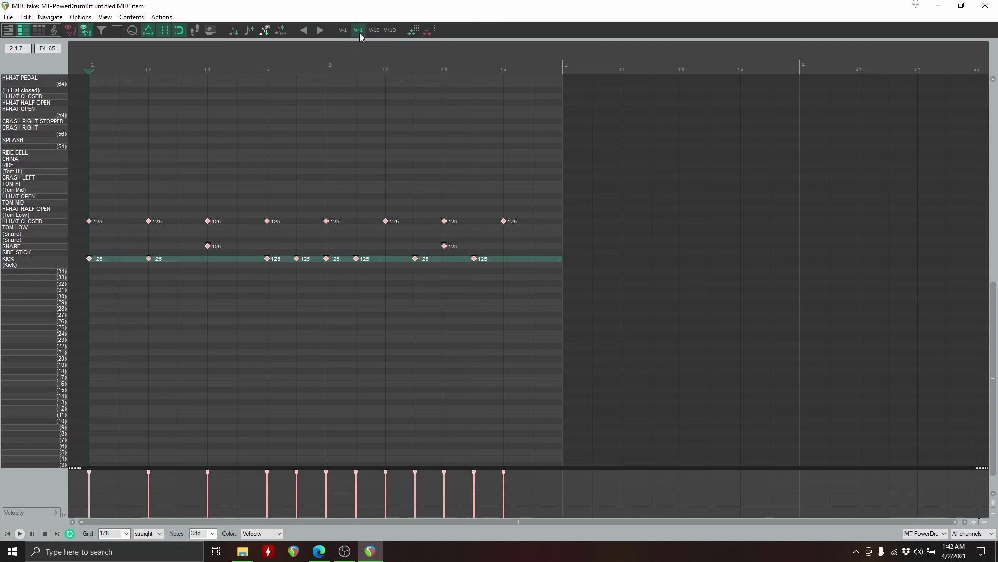
pyautogui.click(359, 31)
pyautogui.click(359, 32)
pyautogui.click(360, 32)
pyautogui.click(360, 31)
# Test the note down/up and grid ×1/2 buttons, leaving notes and 1/8 grid unchanged
pyautogui.click(235, 31)
pyautogui.click(250, 31)
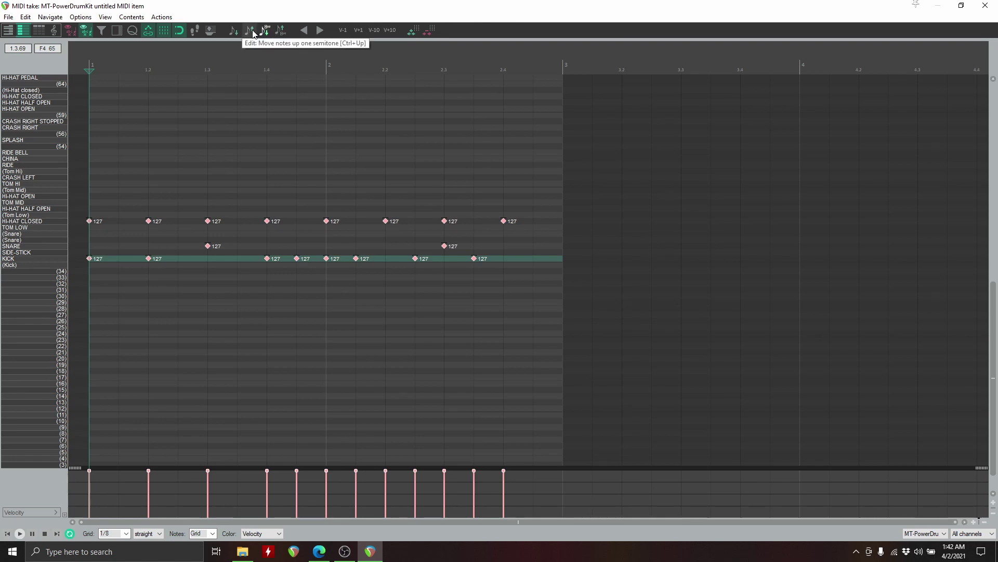
pyautogui.click(412, 33)
pyautogui.click(429, 34)
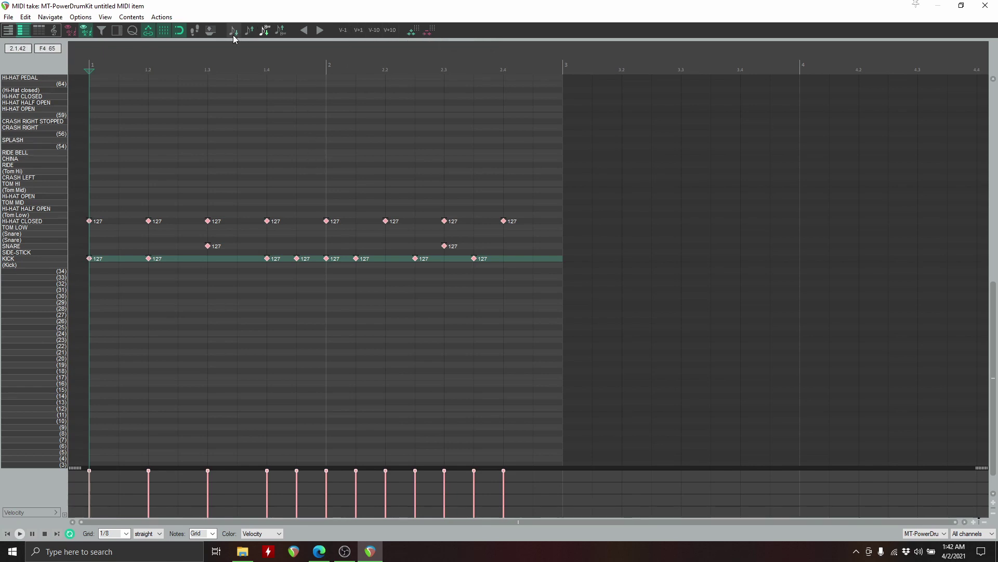
# Switch to the piano-roll view, then draw three test notes on Ride Bell and China rows and delete them
pyautogui.click(8, 30)
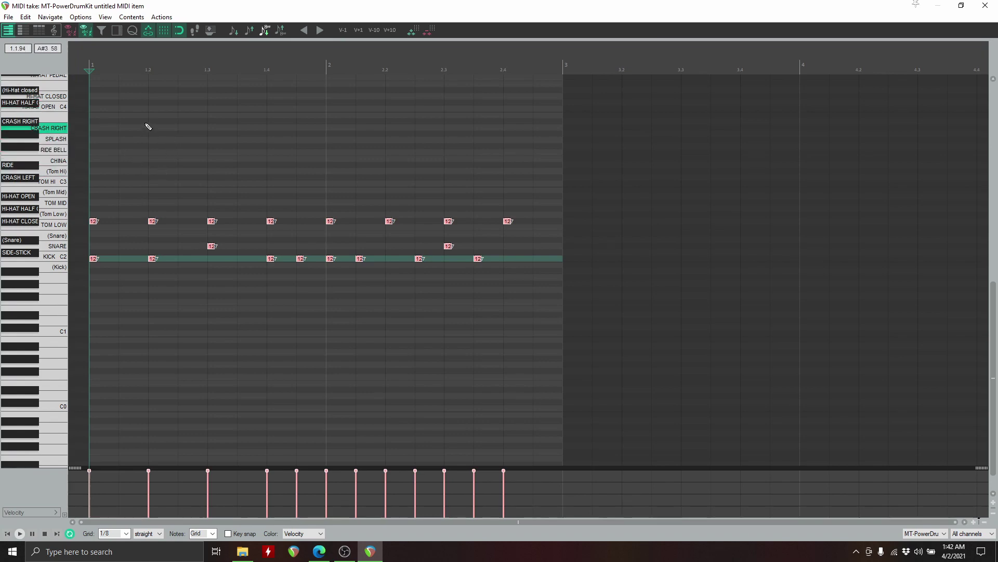
pyautogui.moveTo(148, 128); pyautogui.dragTo(190, 148)
pyautogui.moveTo(252, 114); pyautogui.dragTo(270, 116)
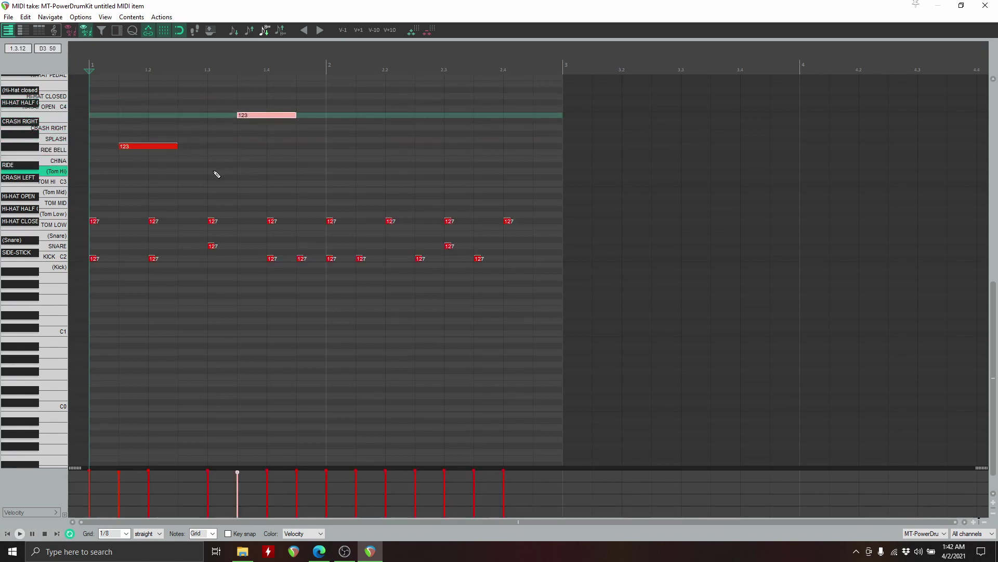
pyautogui.moveTo(216, 164)
pyautogui.mouseDown()
pyautogui.moveTo(245, 156)
pyautogui.moveTo(289, 175)
pyautogui.mouseUp()
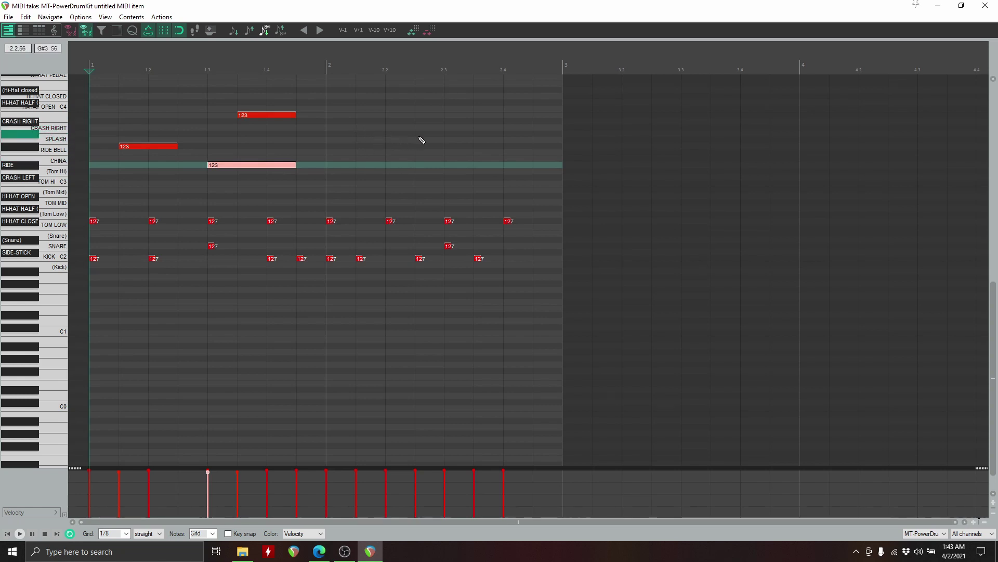
pyautogui.moveTo(357, 105); pyautogui.dragTo(151, 176)
pyautogui.press('Delete')
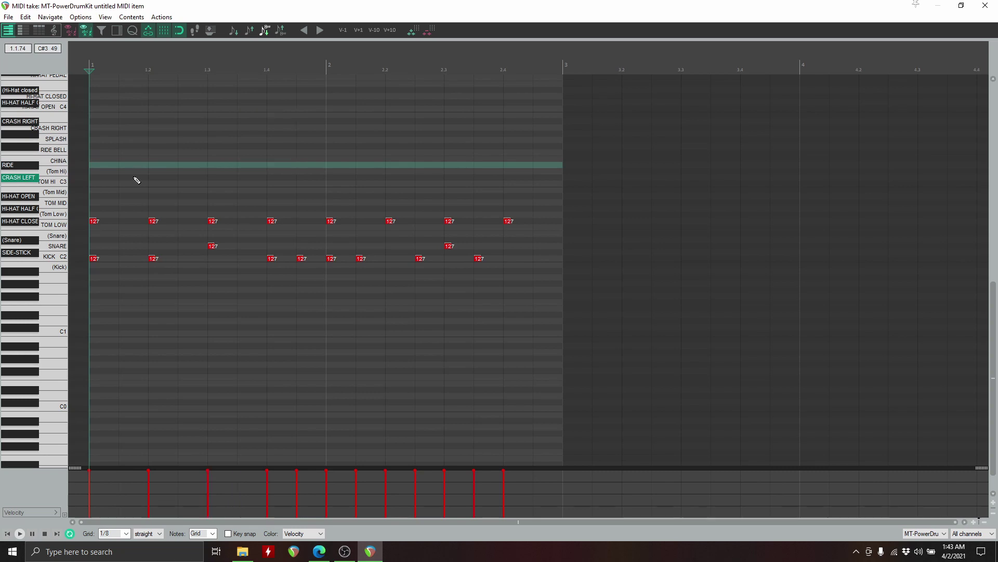
# Switch the editor back to the named drum-note view listing the kit's drum names
pyautogui.click(22, 34)
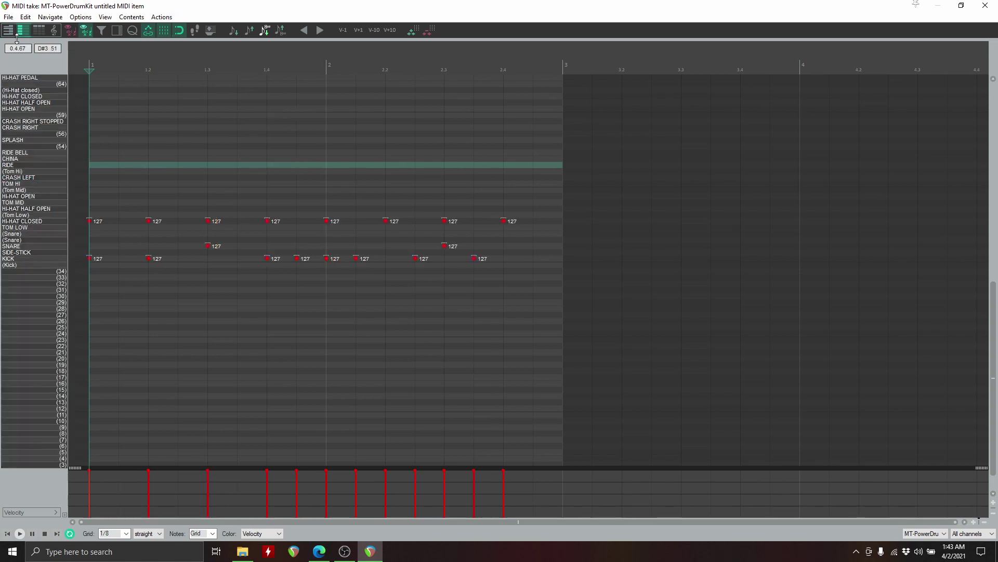